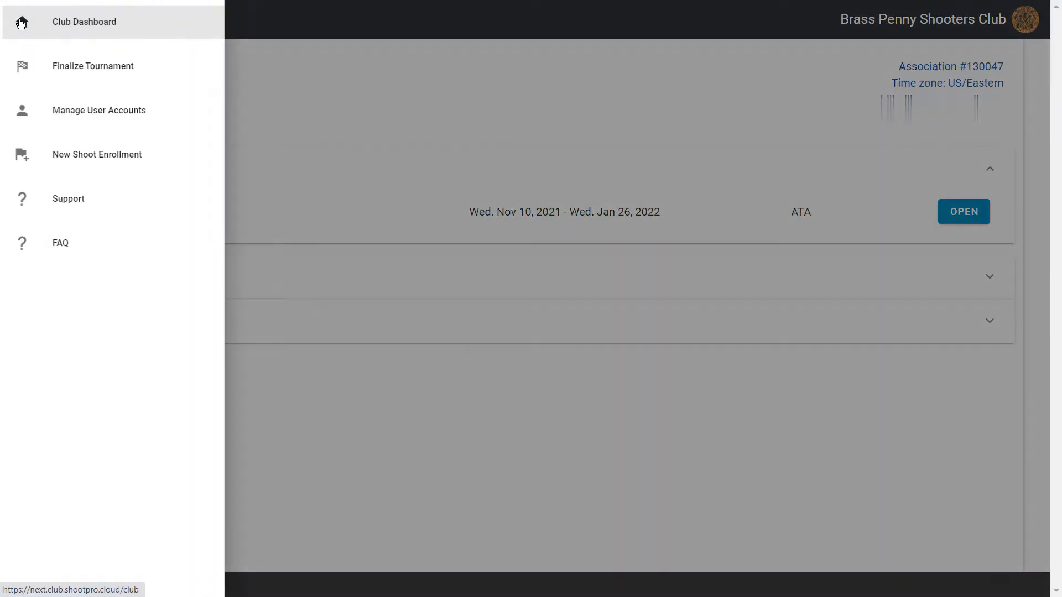
# - Open Manage User Accounts to list the club's accounts with roles and last-accessed dates
pyautogui.click(81, 120)
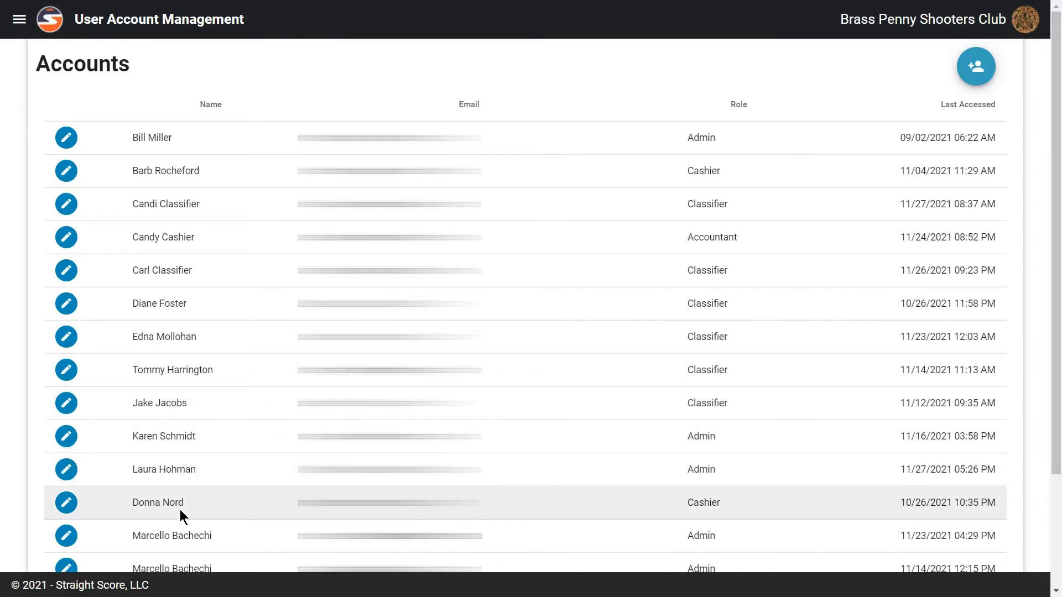
pyautogui.click(65, 470)
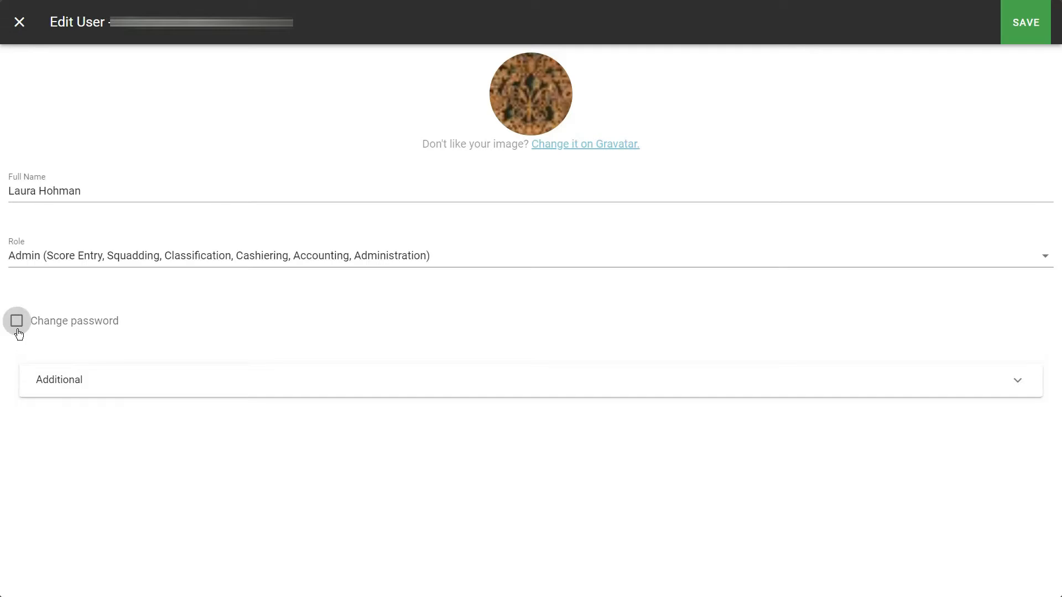
pyautogui.click(45, 393)
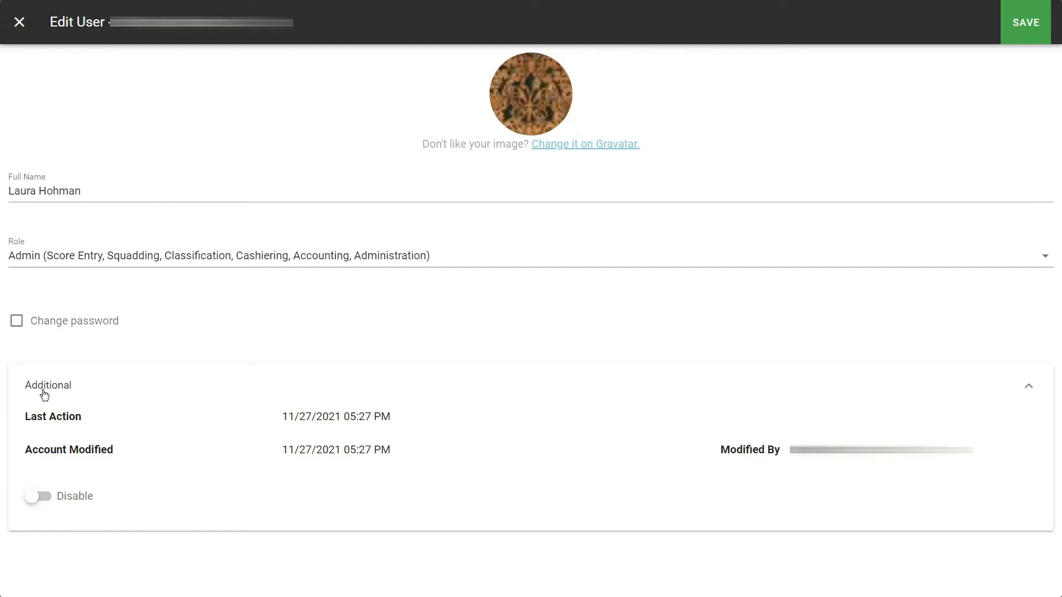
pyautogui.click(45, 394)
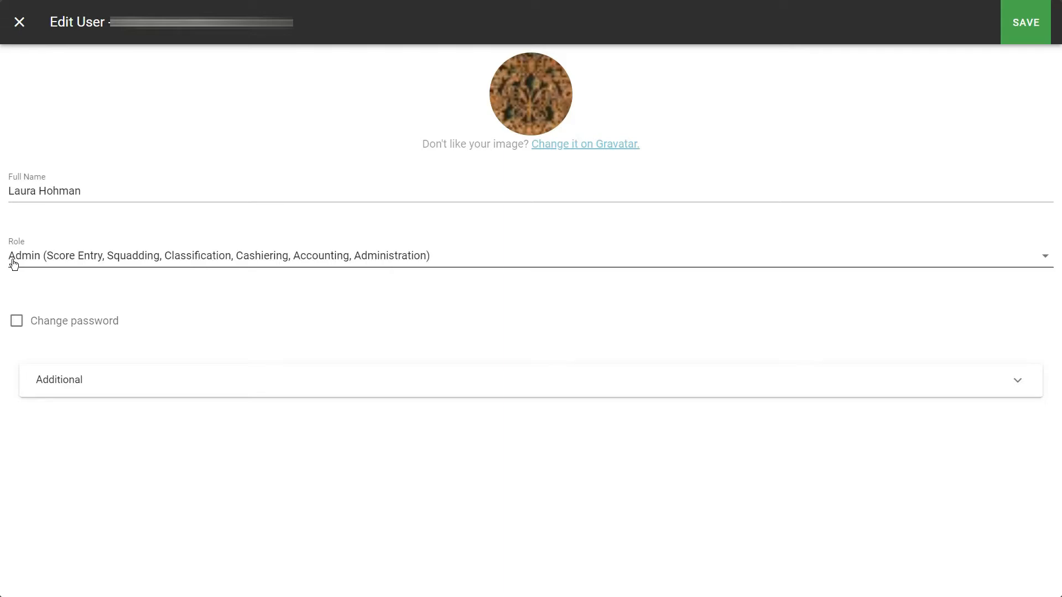
pyautogui.click(14, 265)
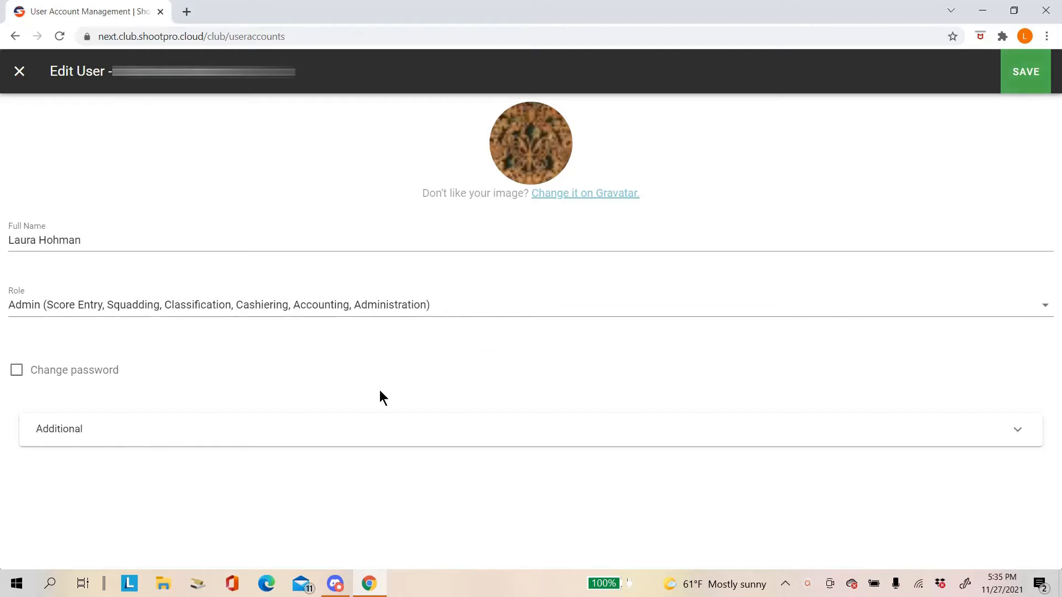
pyautogui.click(18, 75)
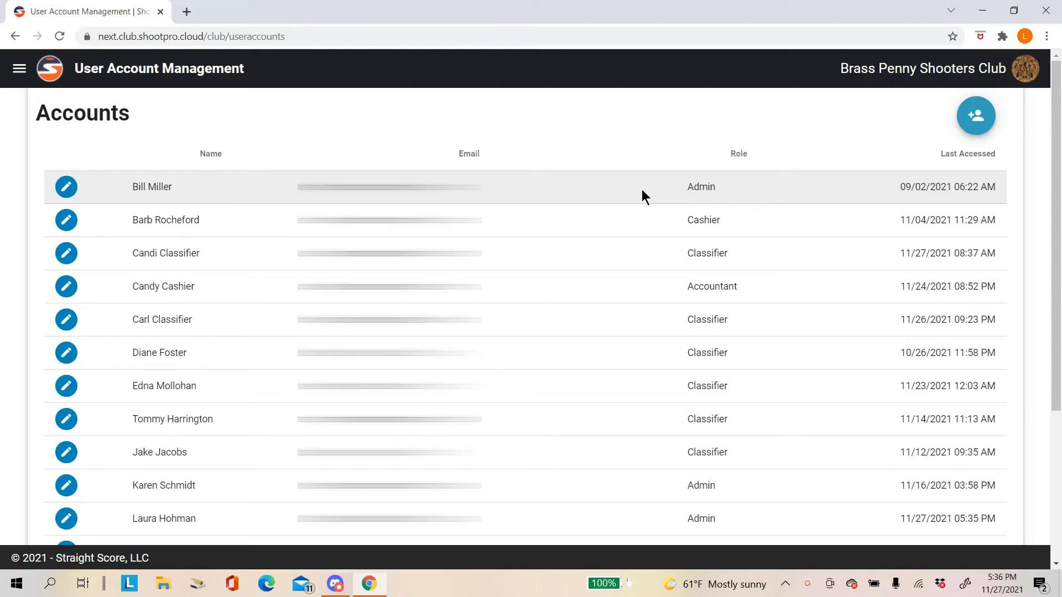
# - Switch the browser to full screen and open a blank Add User form
pyautogui.press('F11')
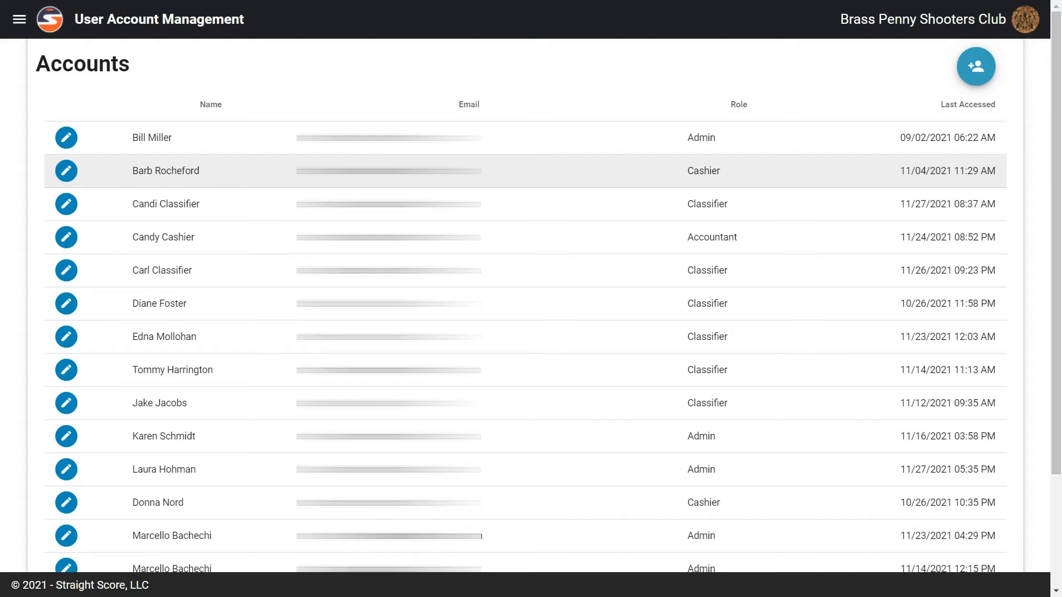
pyautogui.click(977, 68)
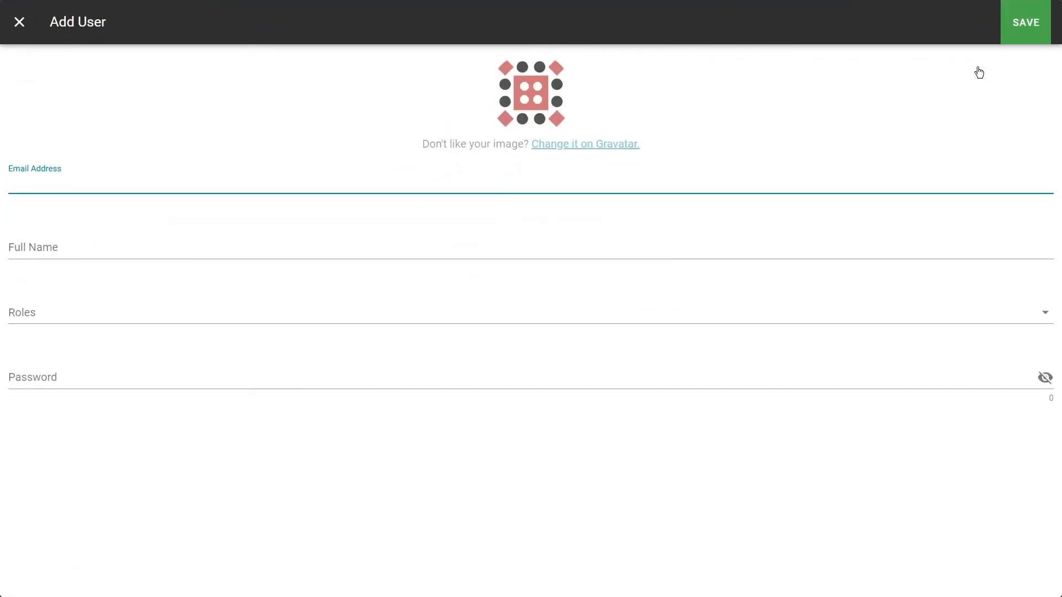
# - Enter the new user's e-mail and full name, assign the Cashier role, set an 8-character password, and save
pyautogui.press('Tab')
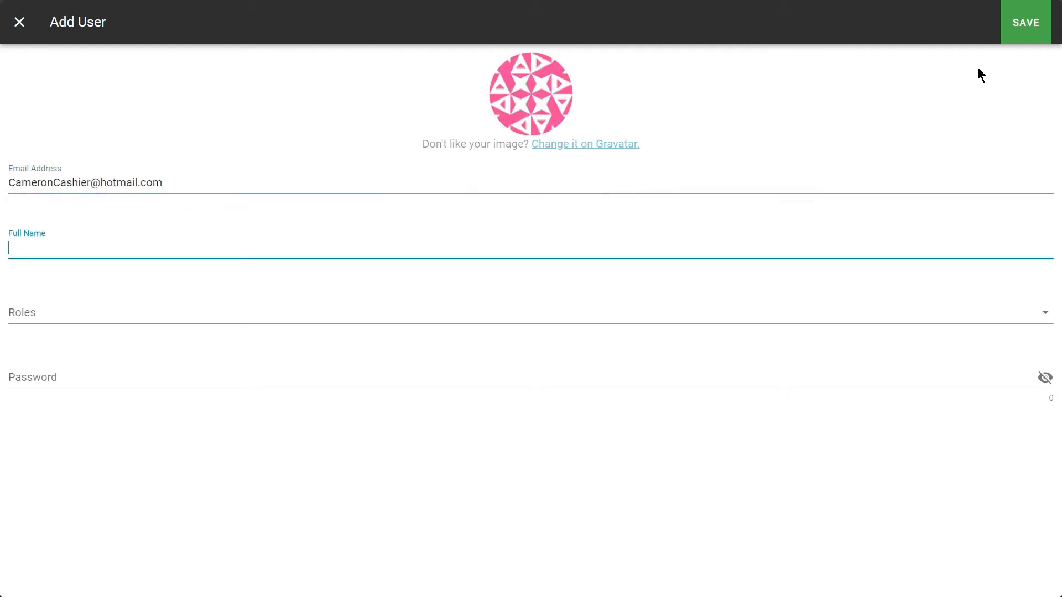
pyautogui.write('Cameron Cashier')
pyautogui.press('Tab')
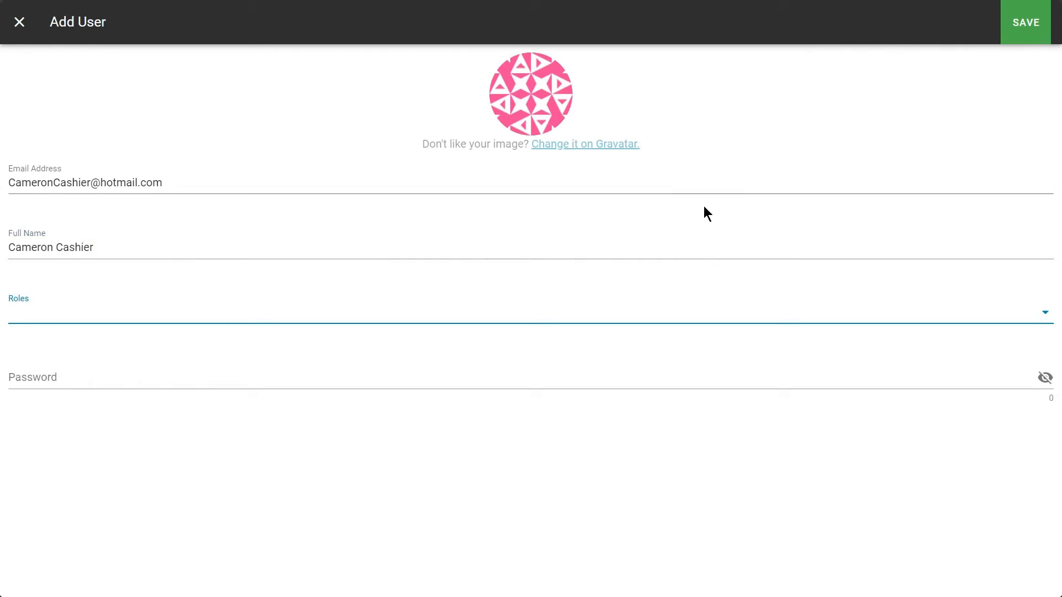
pyautogui.click(19, 303)
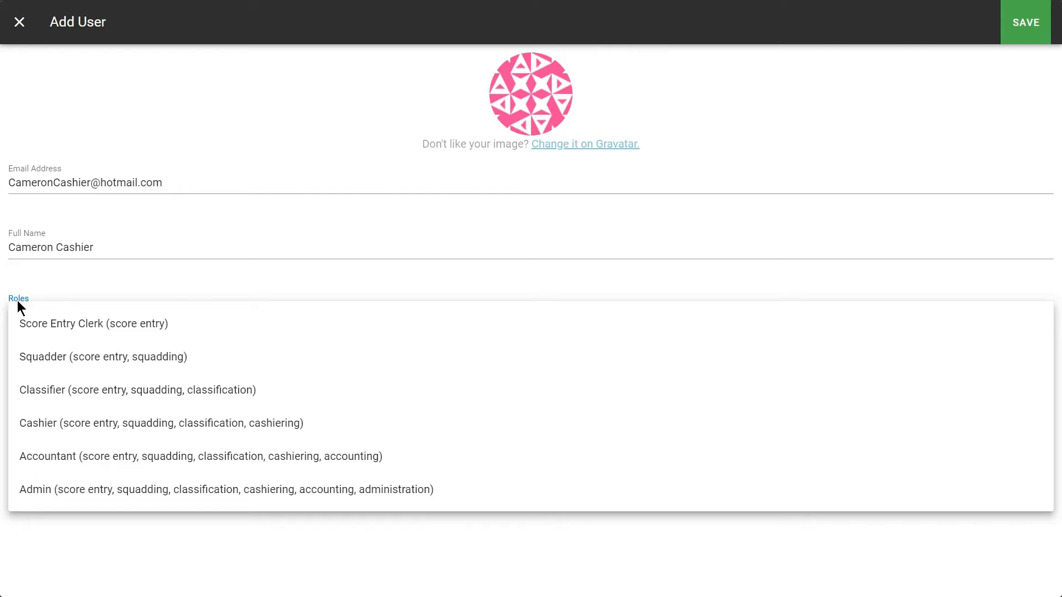
pyautogui.click(42, 424)
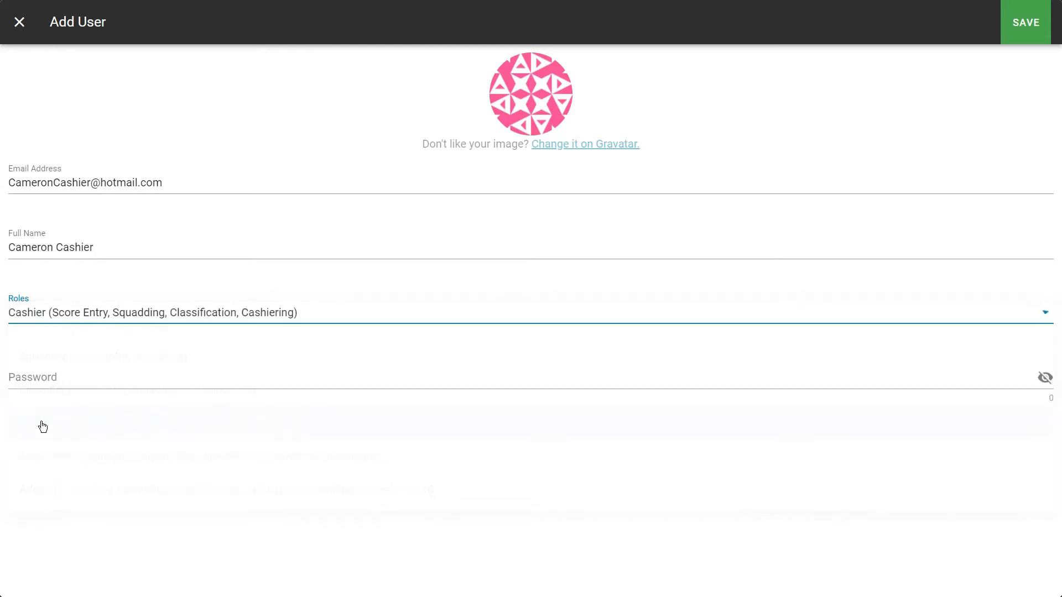
pyautogui.click(10, 378)
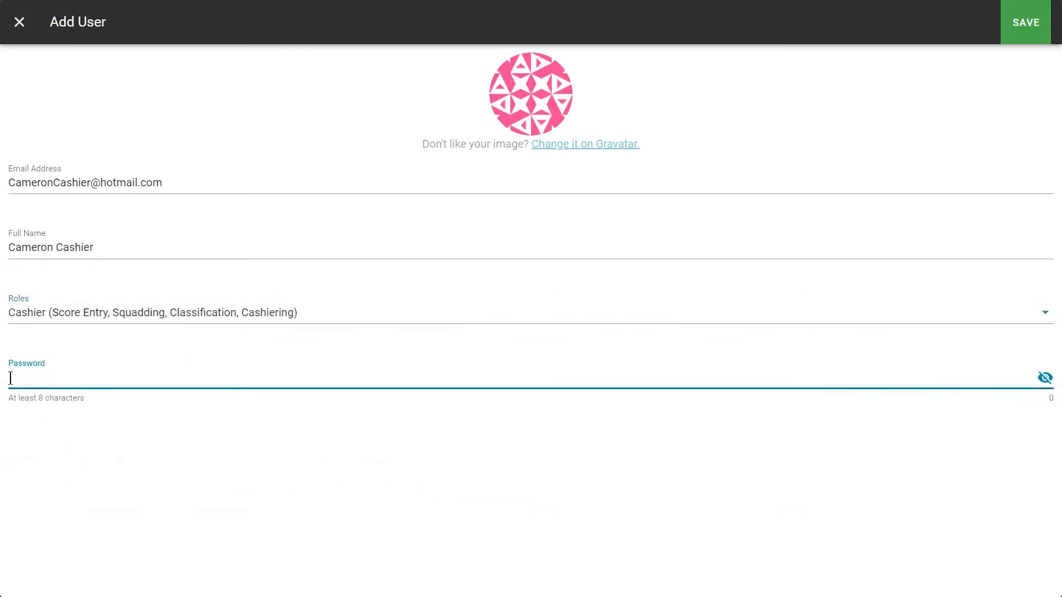
pyautogui.write('•••••••')
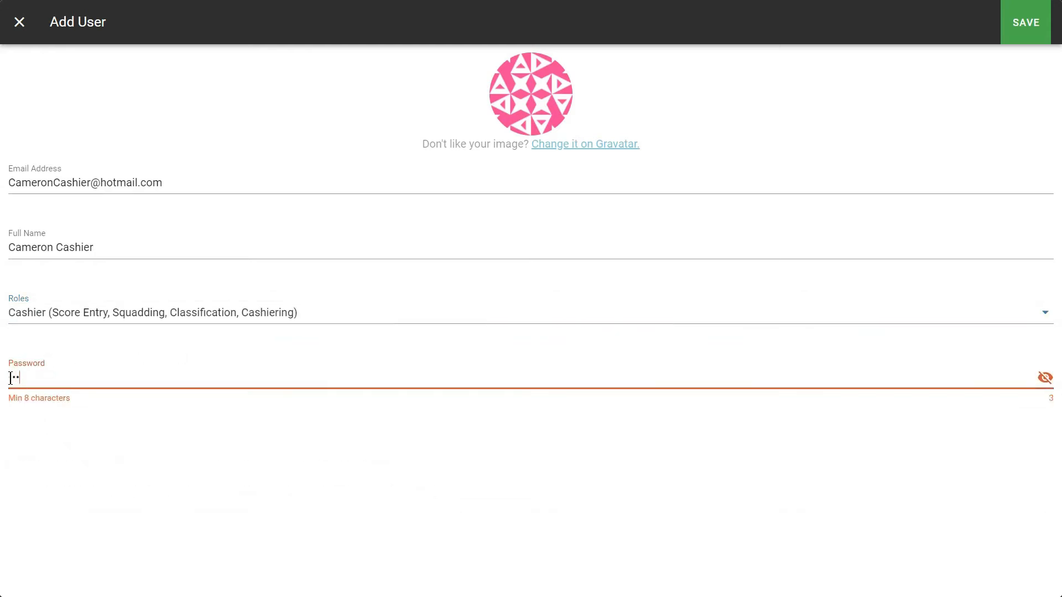
pyautogui.write('•')
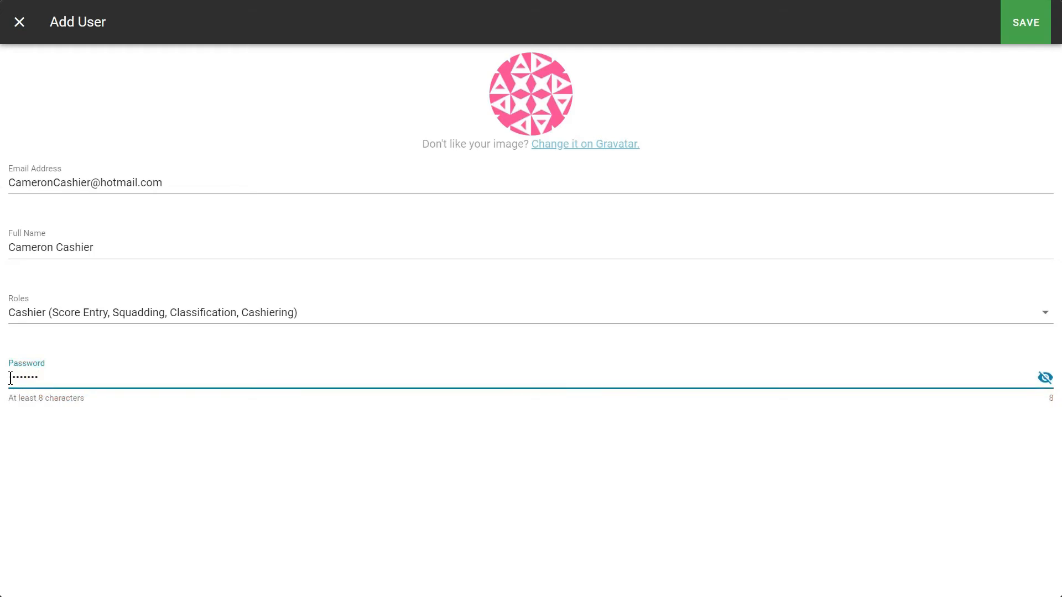
pyautogui.click(1016, 26)
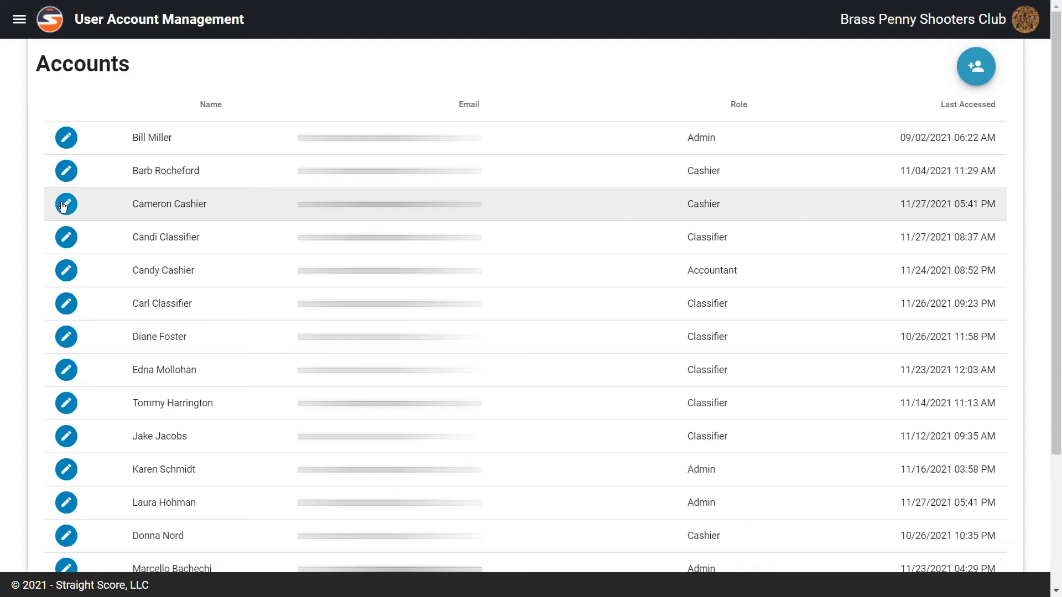
# - Change the new cashier account's role to Accountant and save it
pyautogui.click(64, 205)
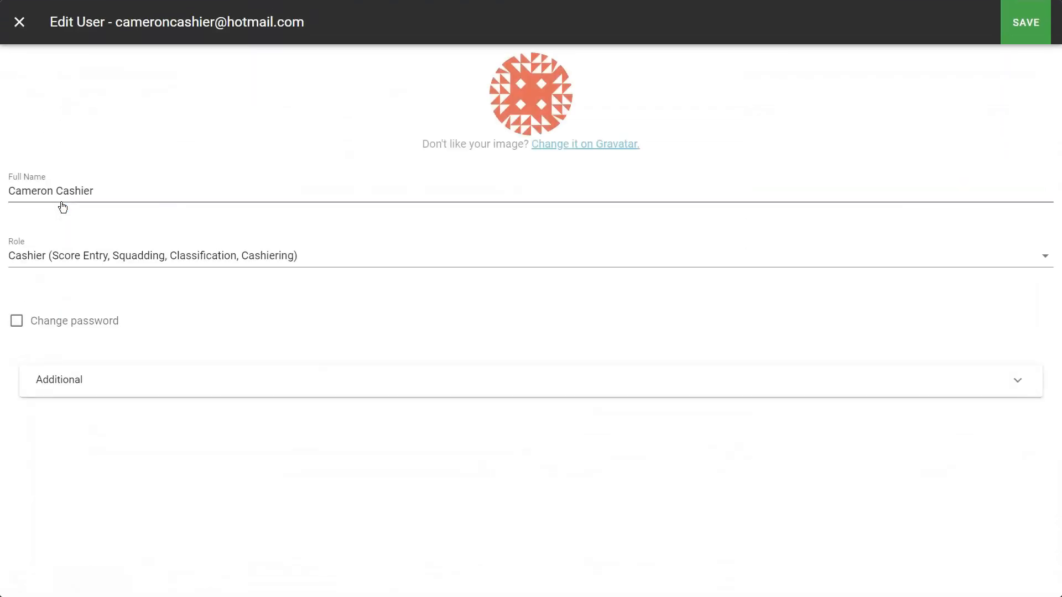
pyautogui.click(11, 256)
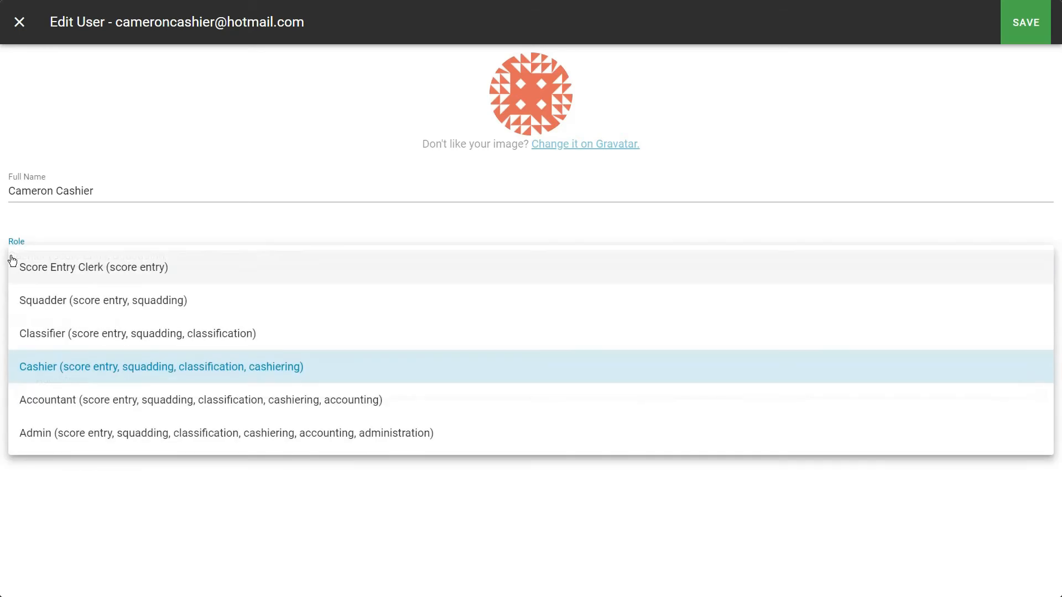
pyautogui.click(58, 402)
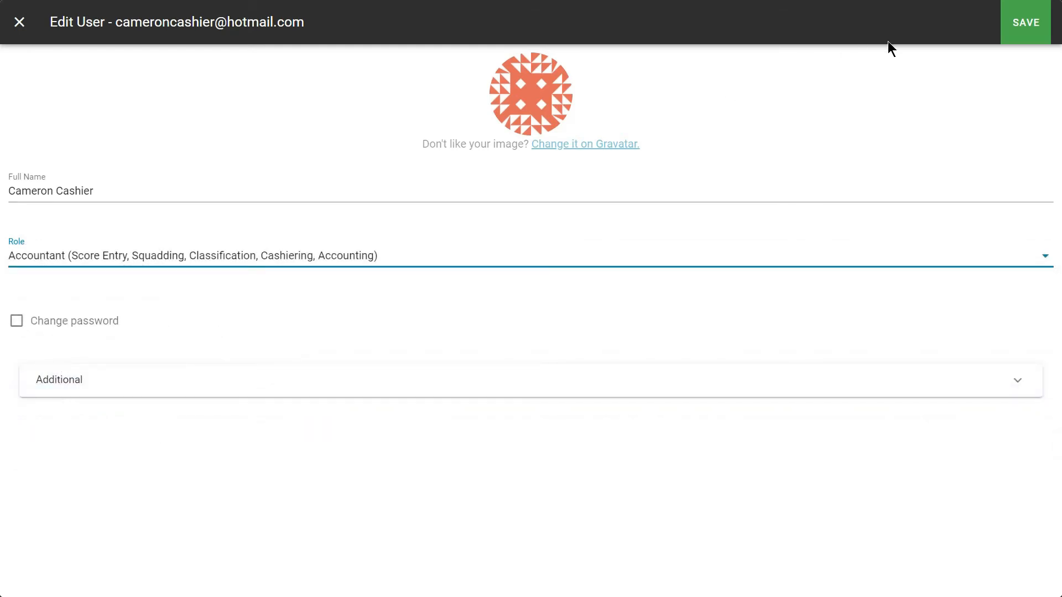
pyautogui.click(1024, 31)
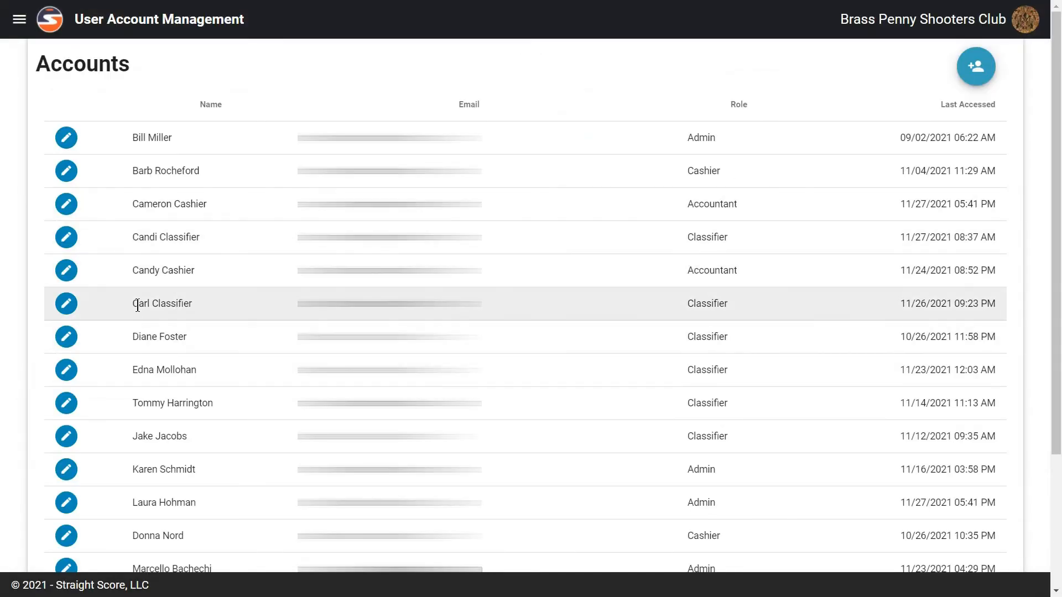
# - Switch on Disable under Additional for the sixth-row Classifier account, confirm with YES, and save
pyautogui.click(66, 306)
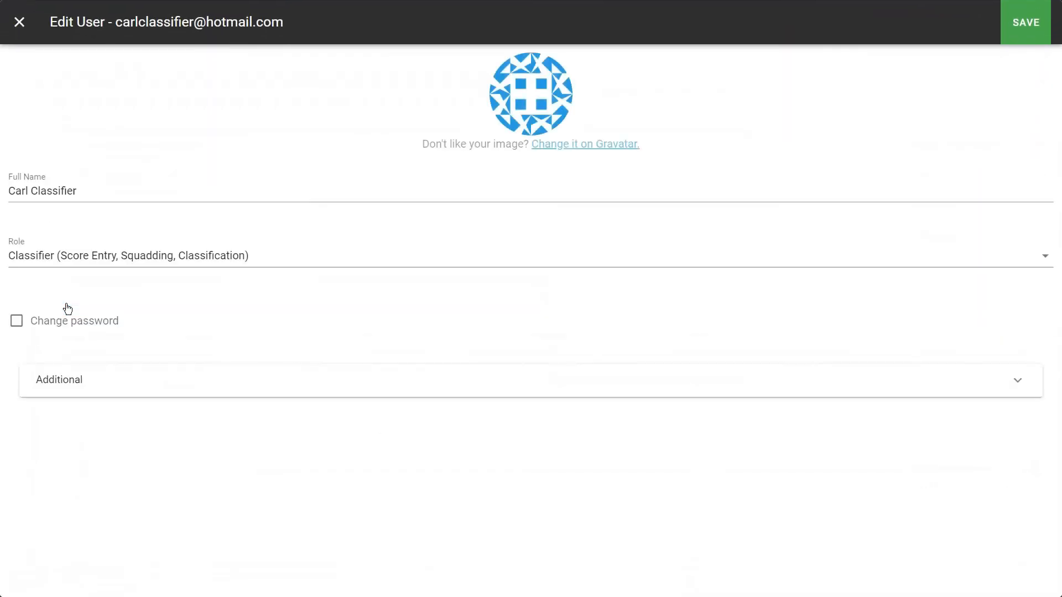
pyautogui.click(51, 385)
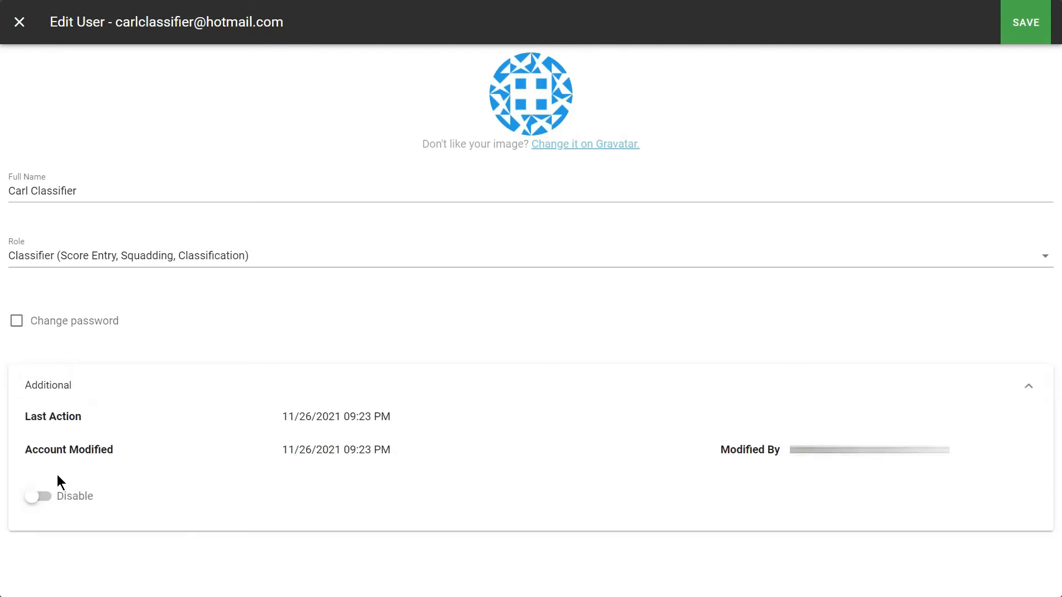
pyautogui.click(43, 496)
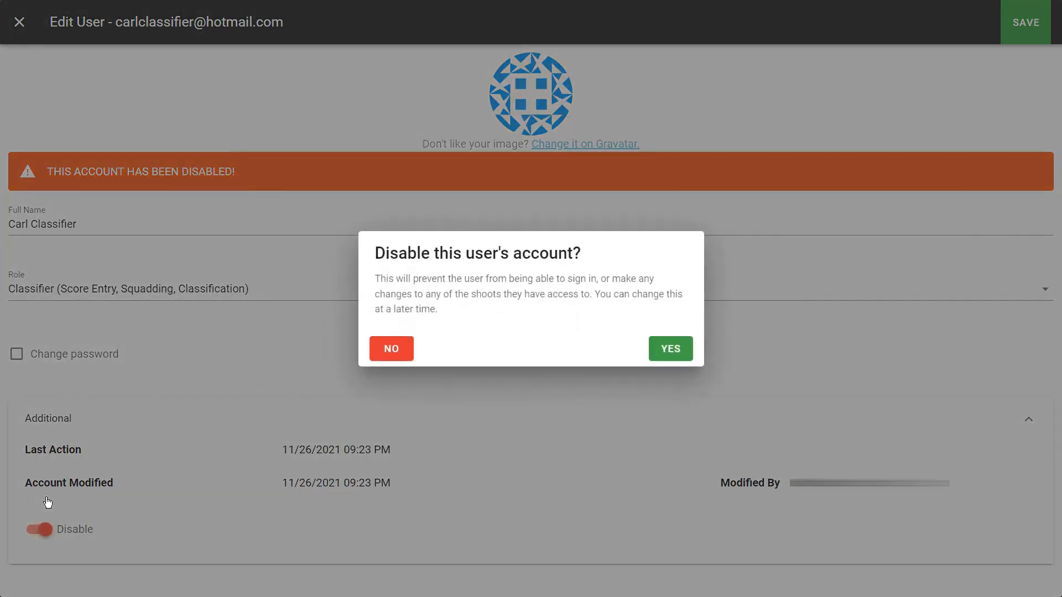
pyautogui.click(671, 353)
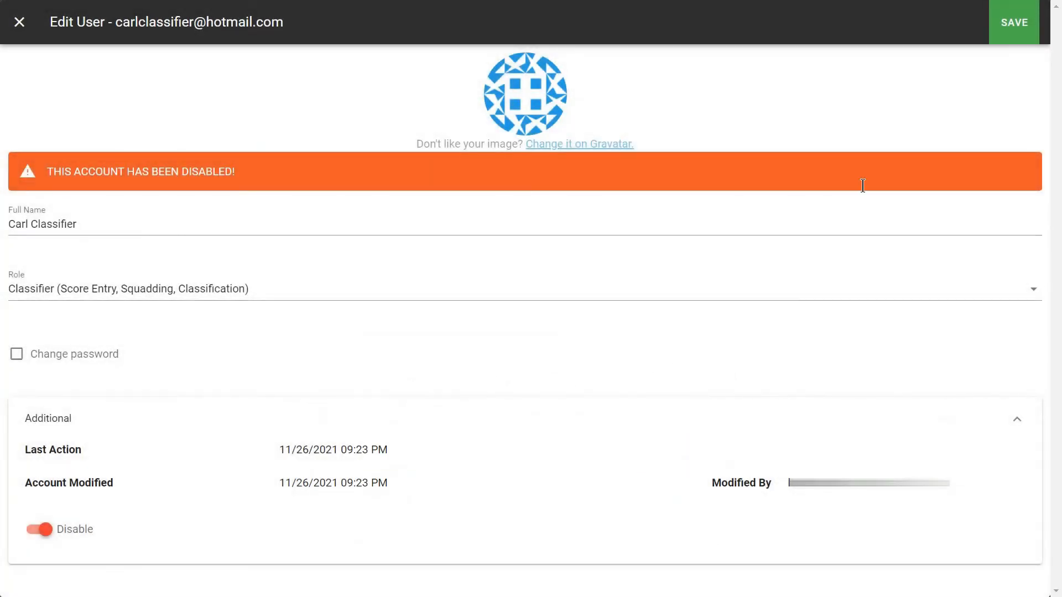
pyautogui.click(1024, 23)
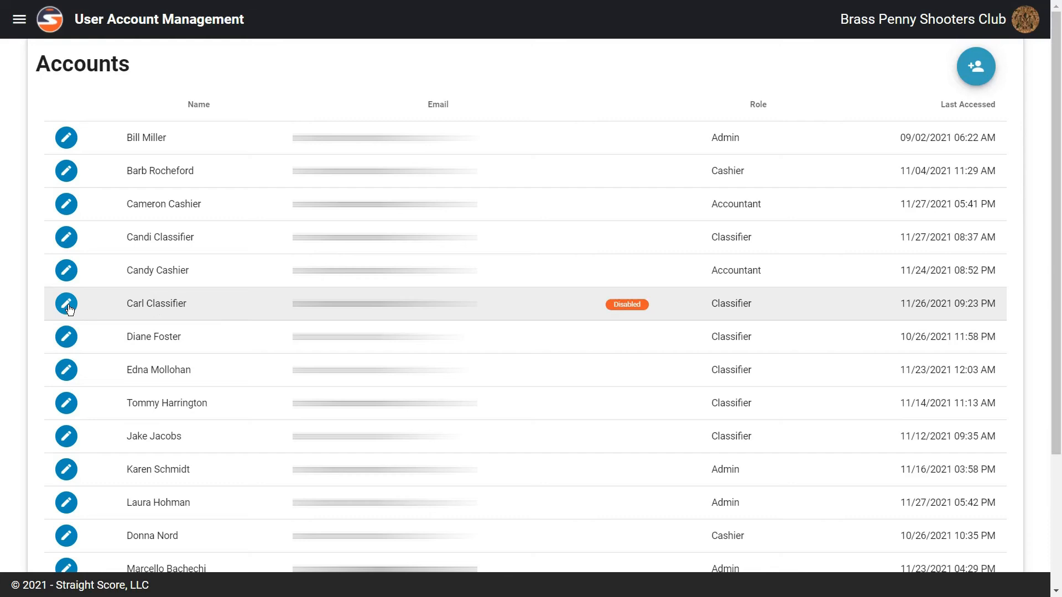
# - Switch off Disable under Additional for the Classifier account, confirm with YES, and save
pyautogui.click(69, 309)
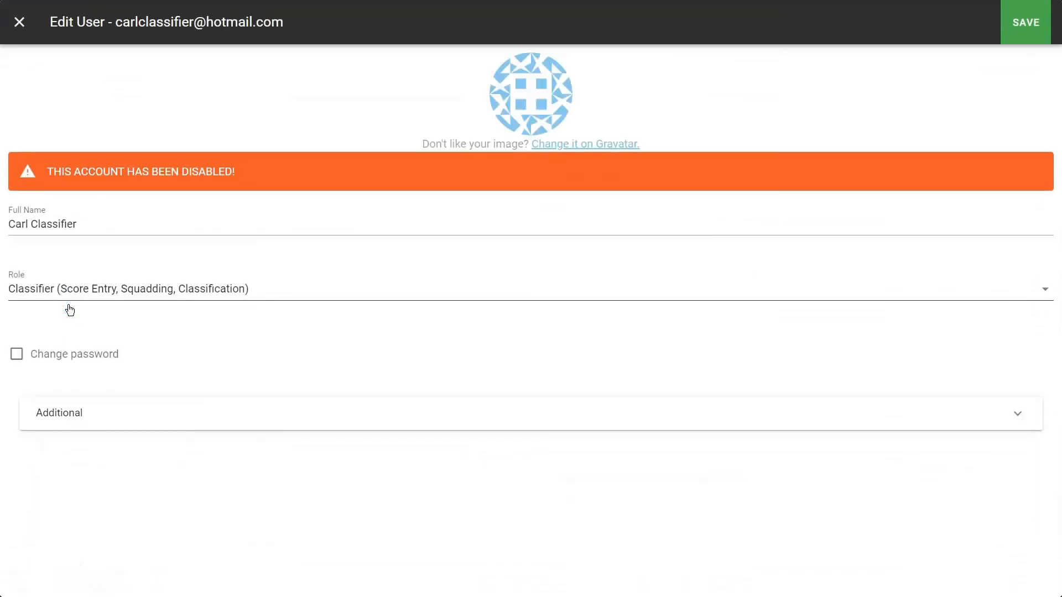
pyautogui.click(71, 420)
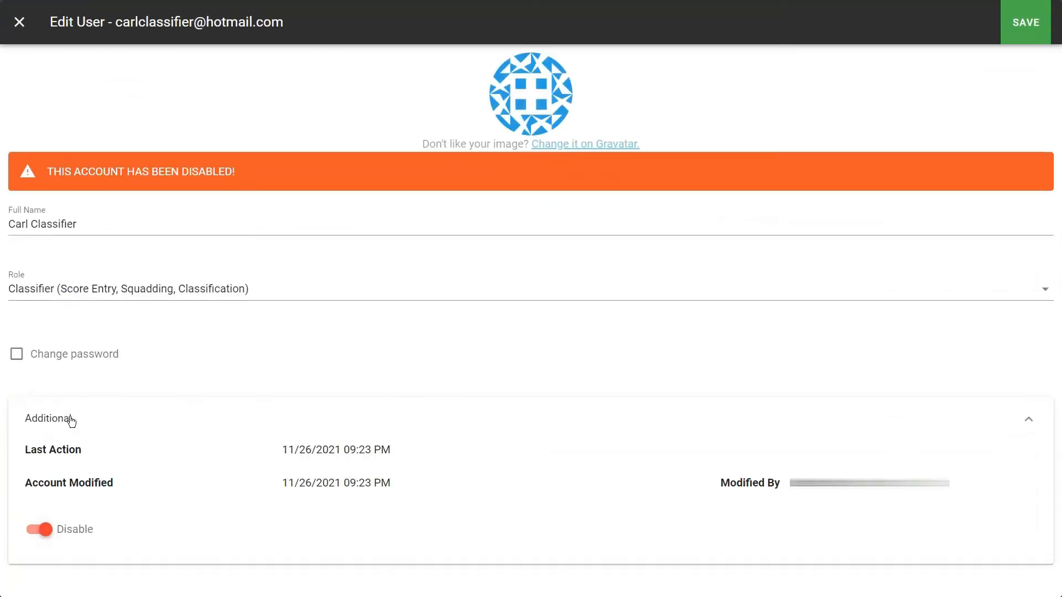
pyautogui.click(36, 530)
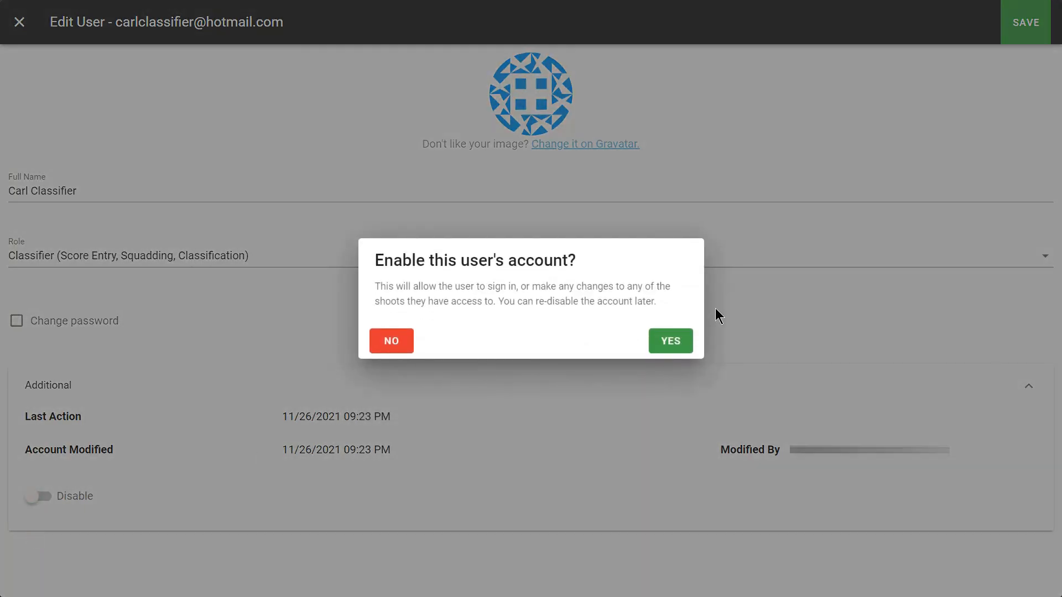
pyautogui.click(671, 341)
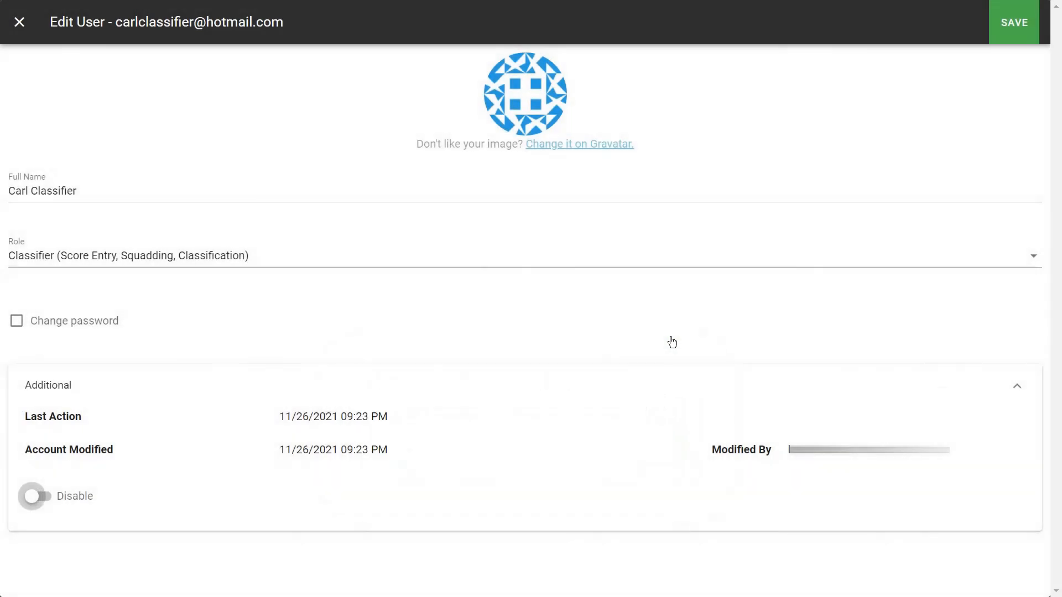
pyautogui.click(1014, 28)
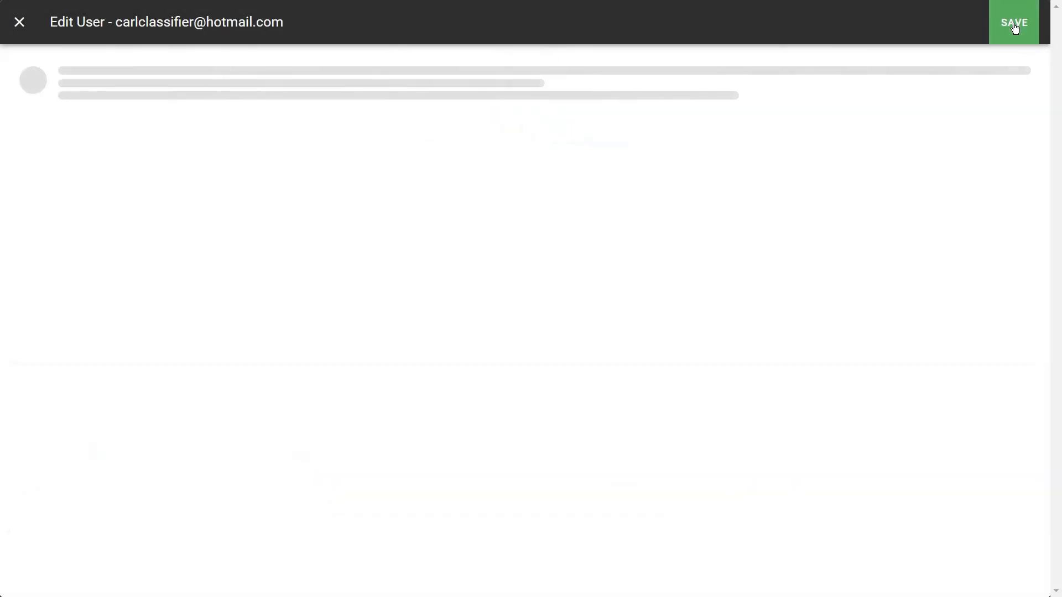